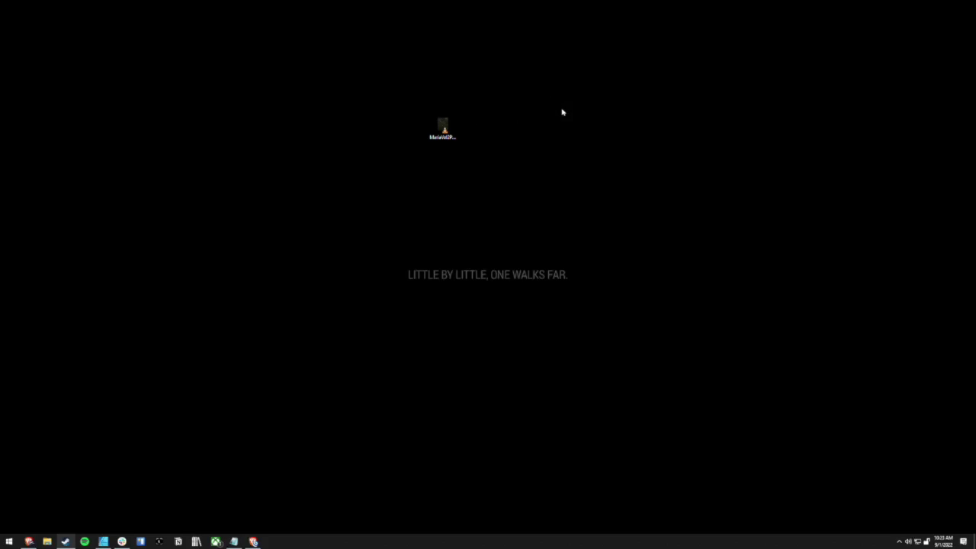
Play the vertical MariaVol2Part2 clip in VLC from its desktop icon.
double_click(442, 128)
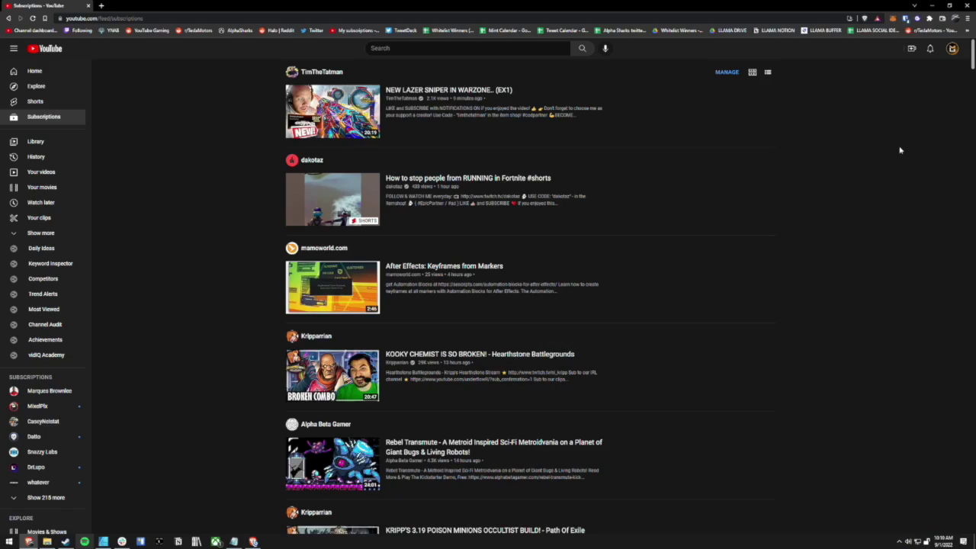
Upload MariaVol2Part2.mov from the Desktop as a new video.
left_click(911, 48)
left_click(936, 66)
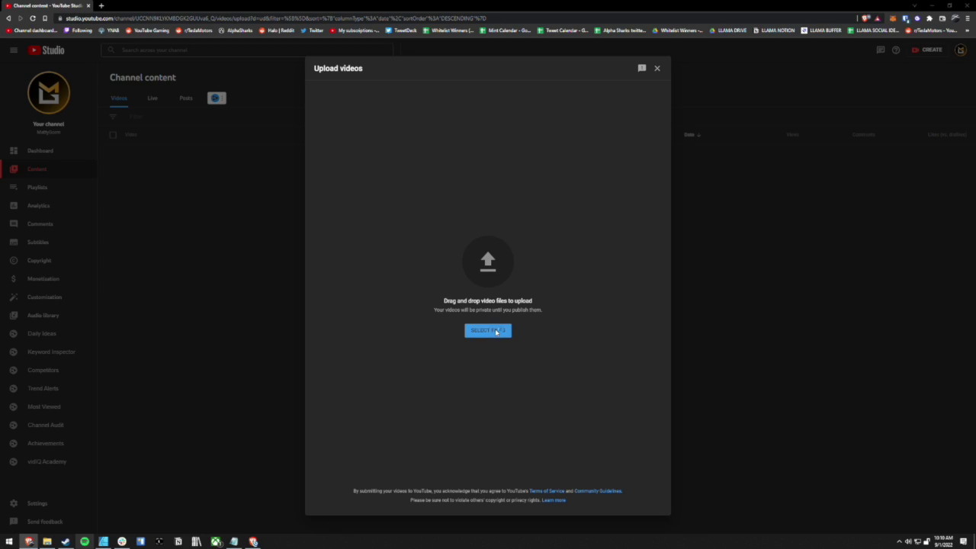
left_click(496, 331)
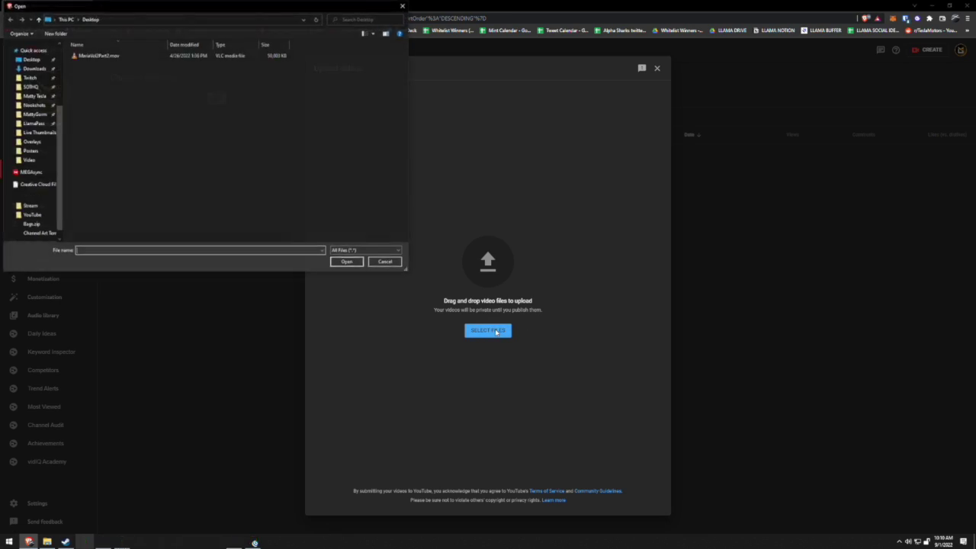
left_click(102, 56)
left_click(347, 261)
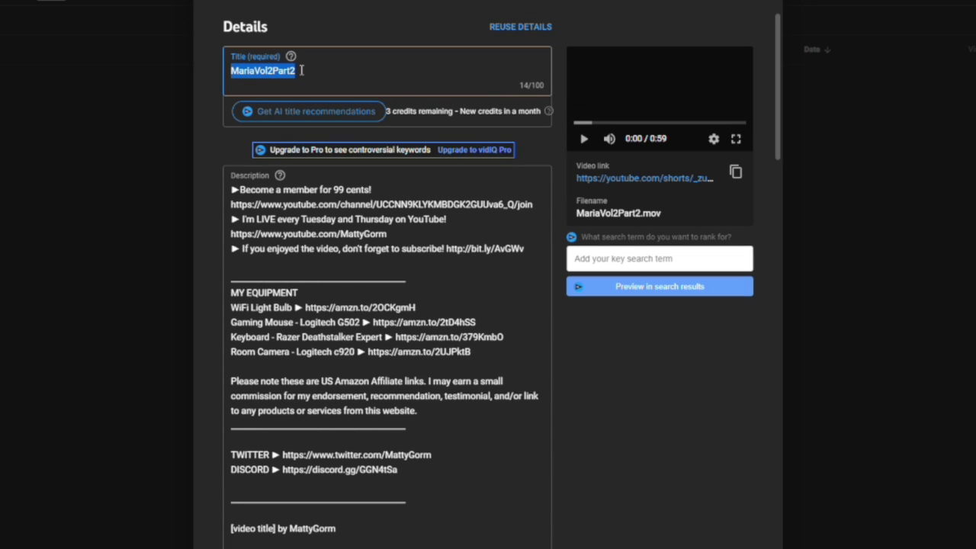
Change the video title to 'THIS IS A TEST TITLE'.
type("t")
key("BackSpace")
type("THIS IS A TEST TITLE")
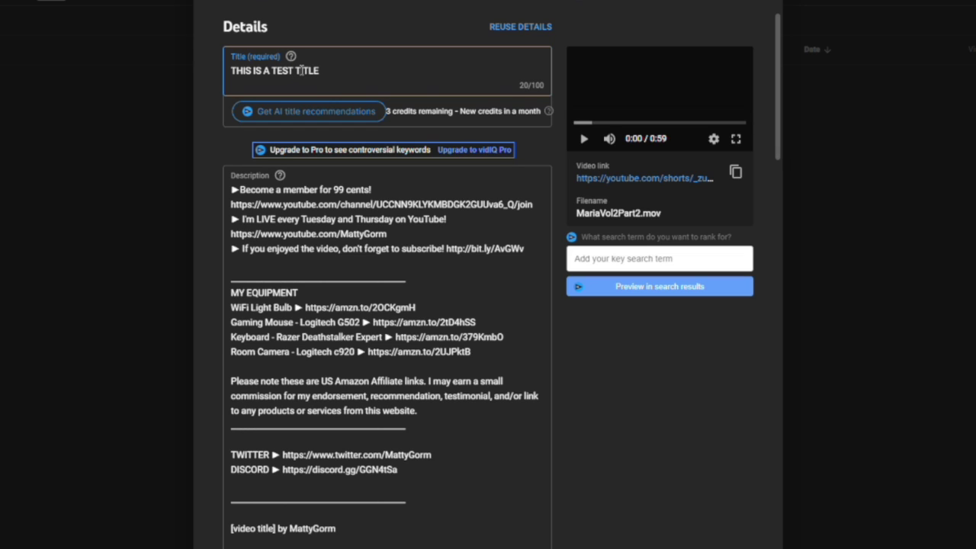
Replace the description's closing hashtags with #shorts #eldenring.
scroll(332, 494, "down", 4)
left_click_drag(332, 494, 238, 501)
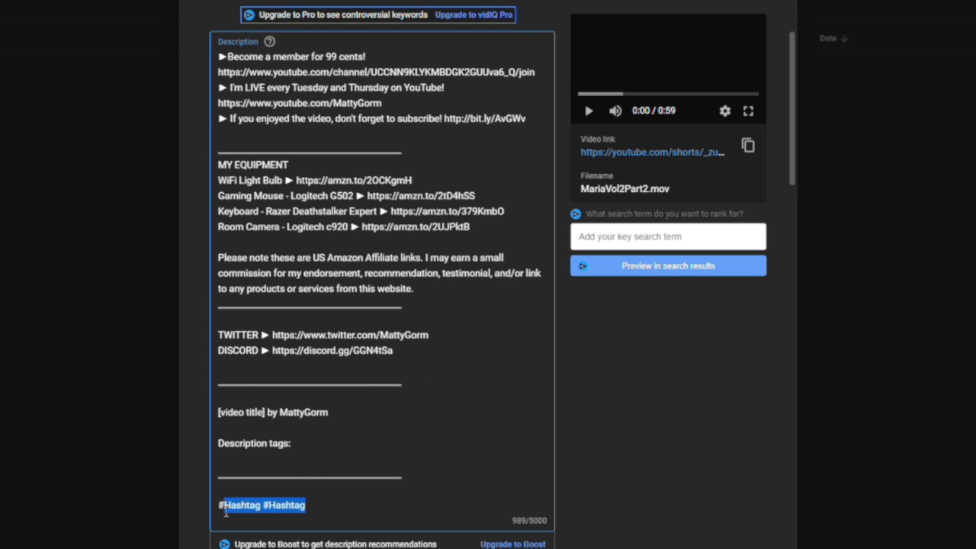
type("shorts")
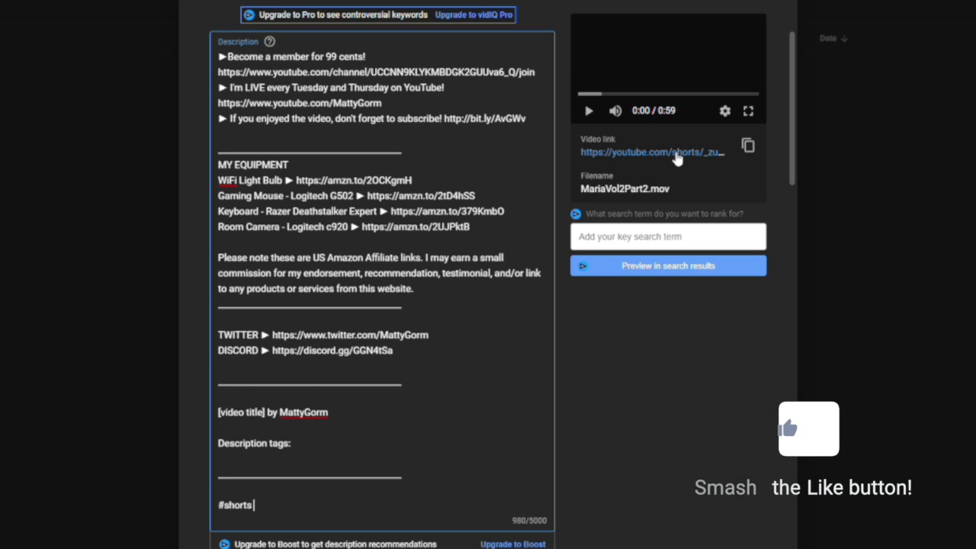
left_click_drag(255, 506, 220, 509)
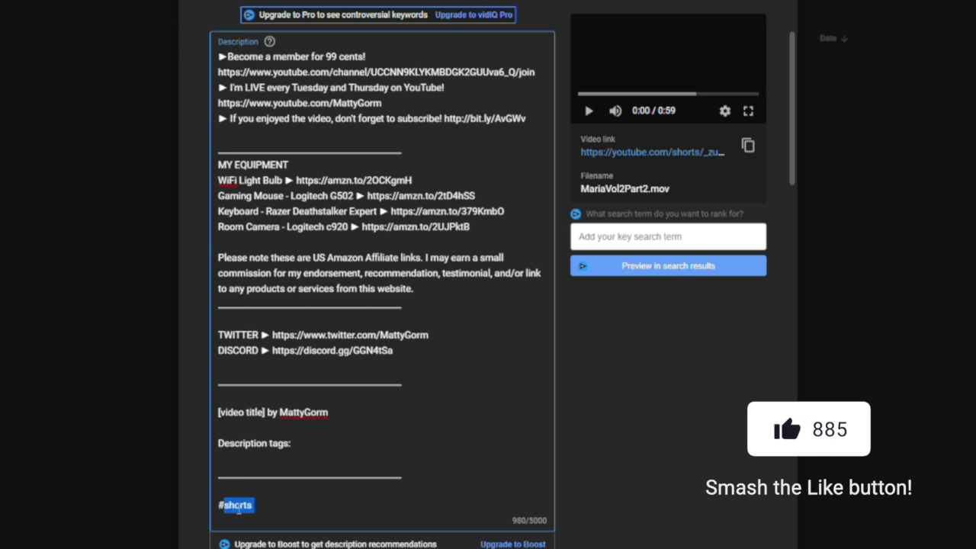
left_click(263, 506)
key("ctrl+a")
left_click(259, 507)
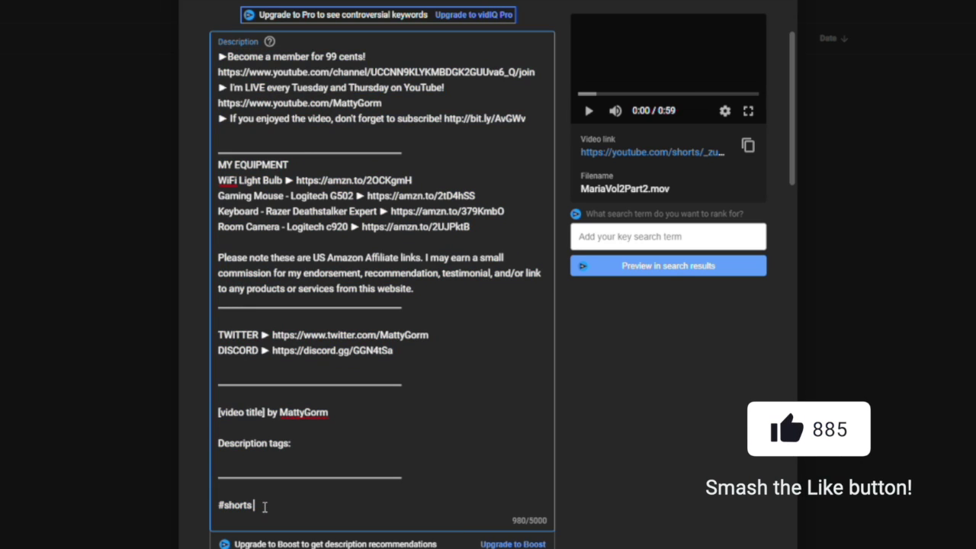
type("#eldenring")
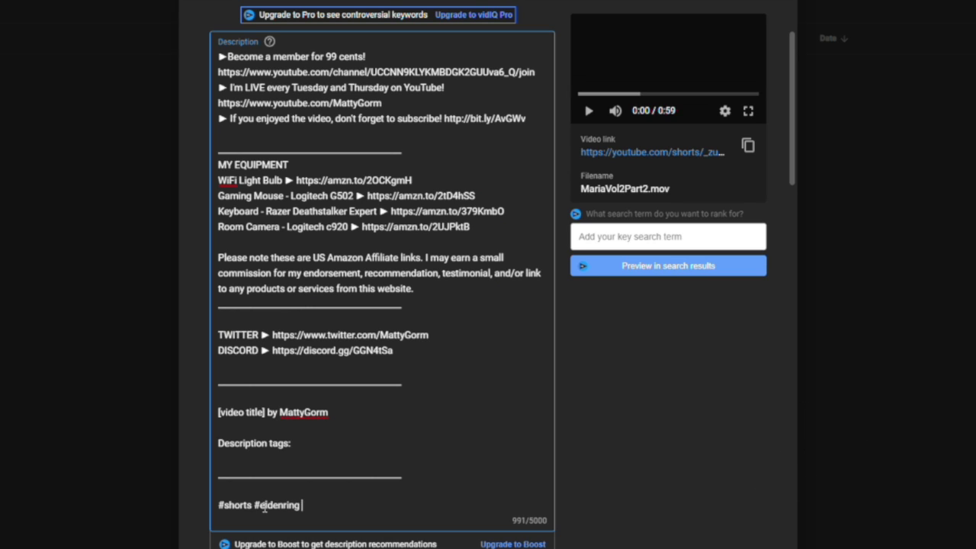
left_click(334, 429)
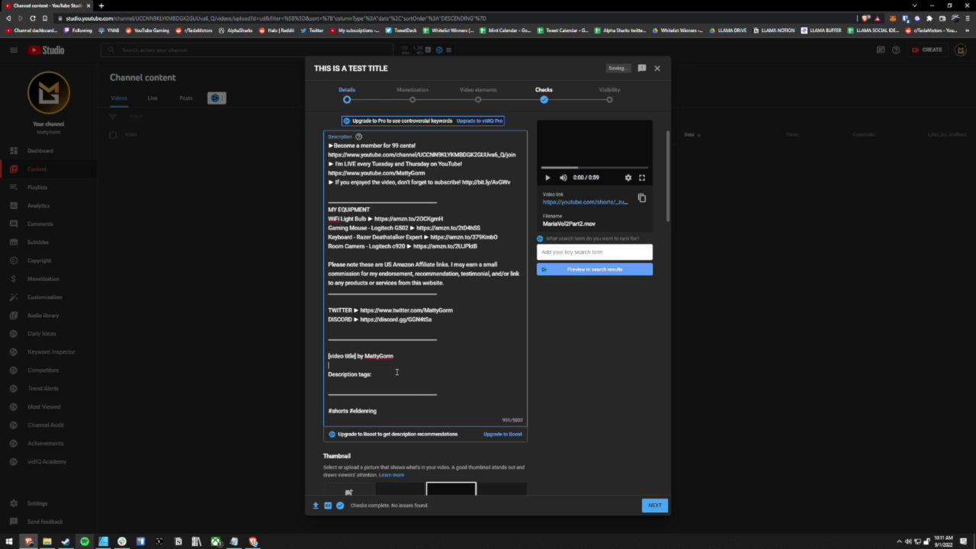
scroll(404, 325, "up", 1)
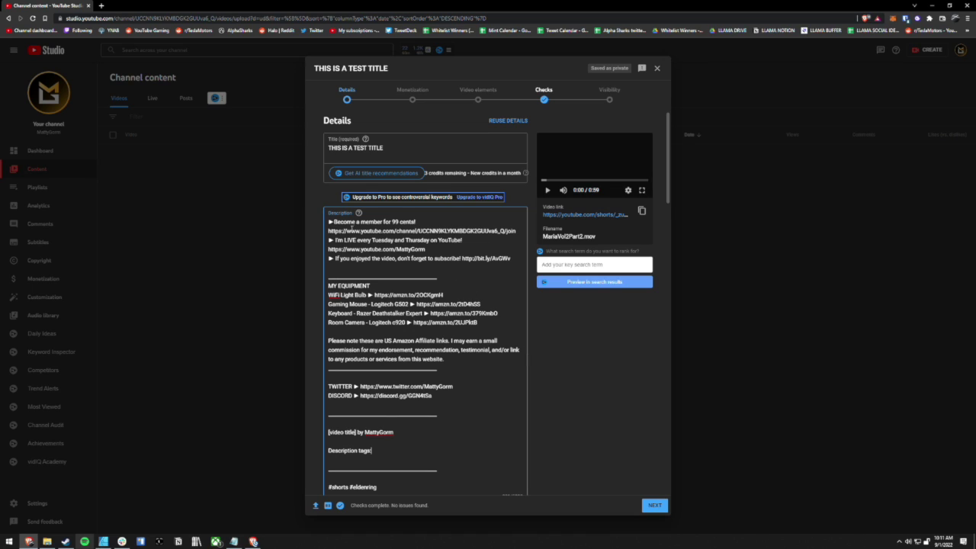
left_click_drag(330, 221, 510, 259)
left_click(495, 315)
scroll(462, 368, "down", 2)
scroll(454, 308, "up", 2)
scroll(333, 283, "down", 4)
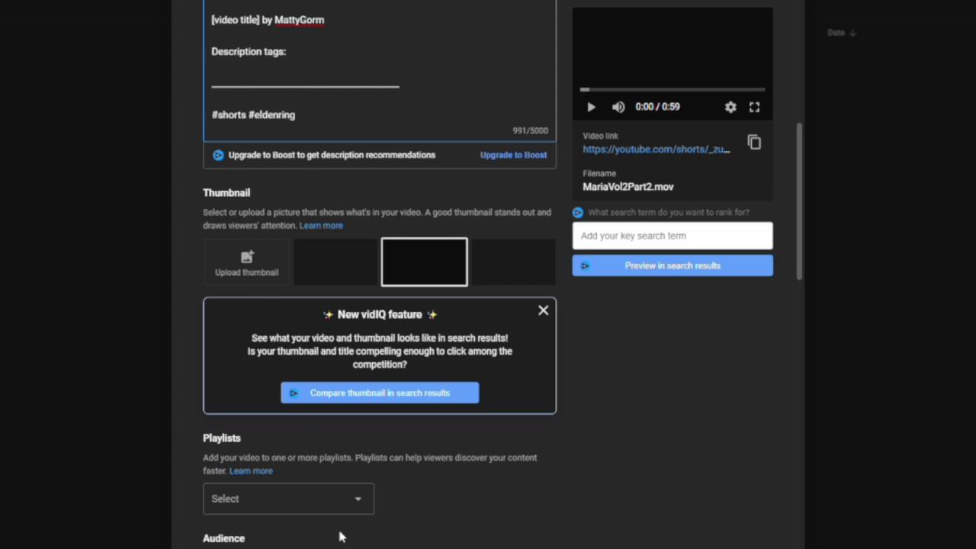
Add the video to the Shorts playlist.
left_click(333, 505)
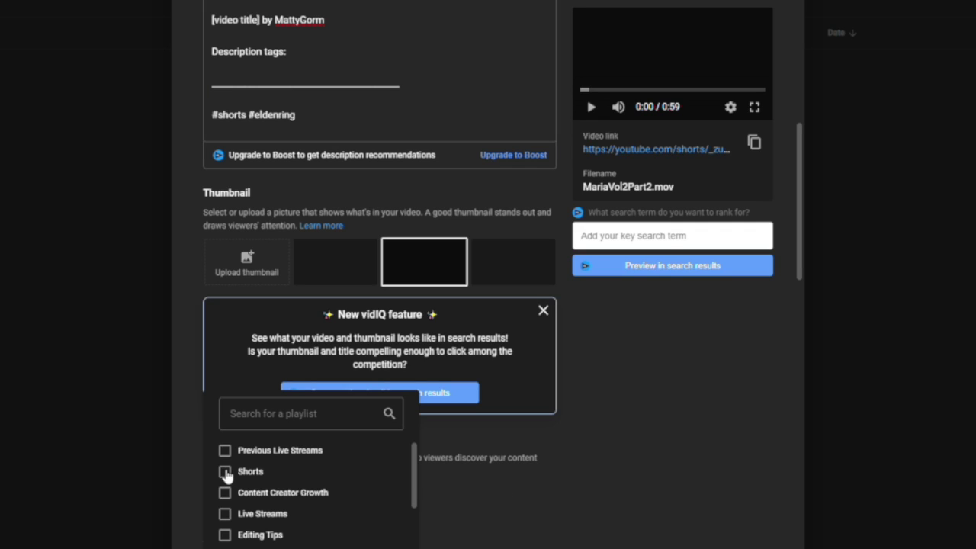
left_click(225, 472)
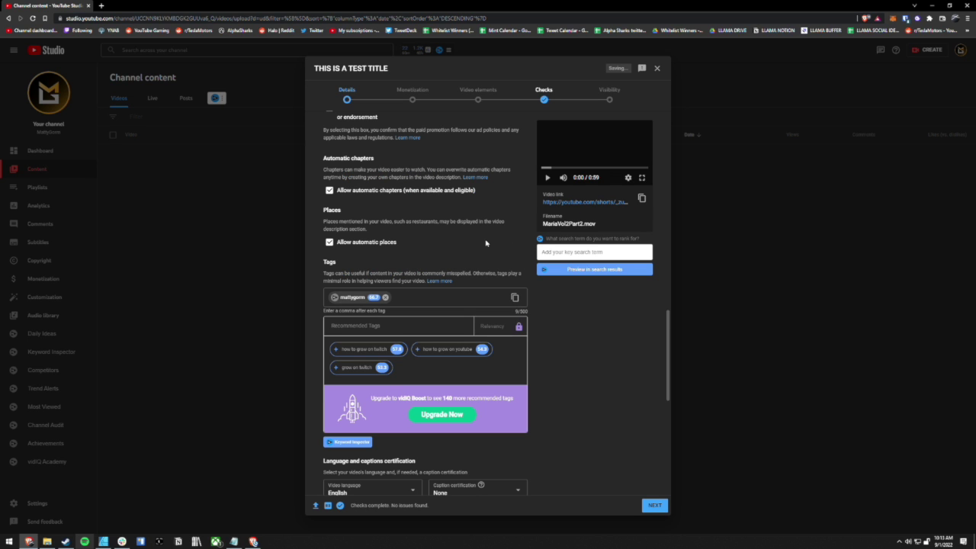
scroll(480, 237, "down", 5)
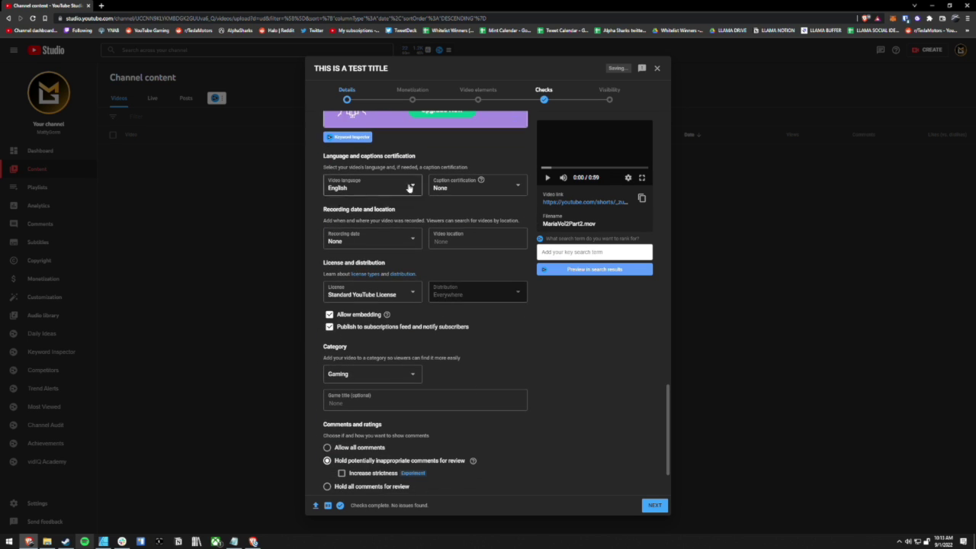
scroll(467, 386, "down", 1)
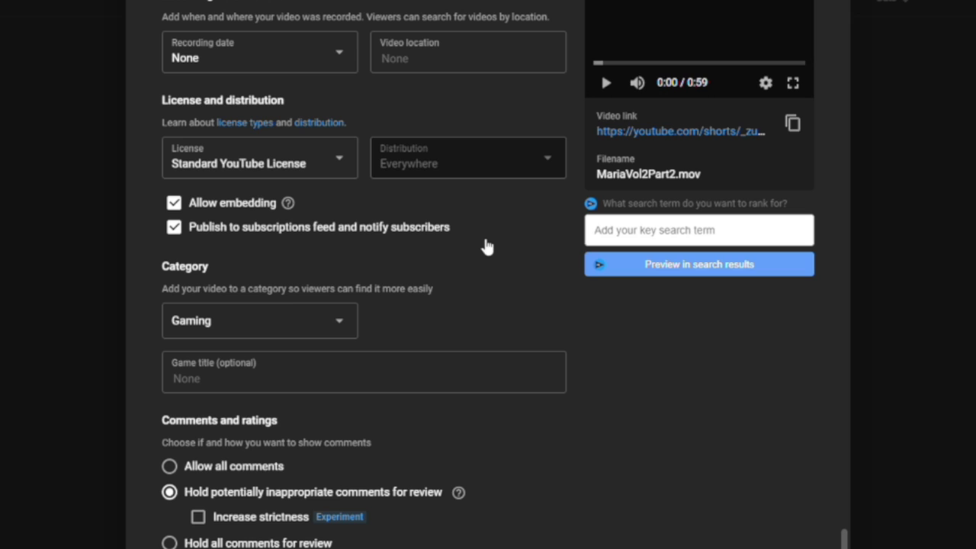
Turn off 'Publish to subscriptions feed and notify subscribers'.
left_click(174, 227)
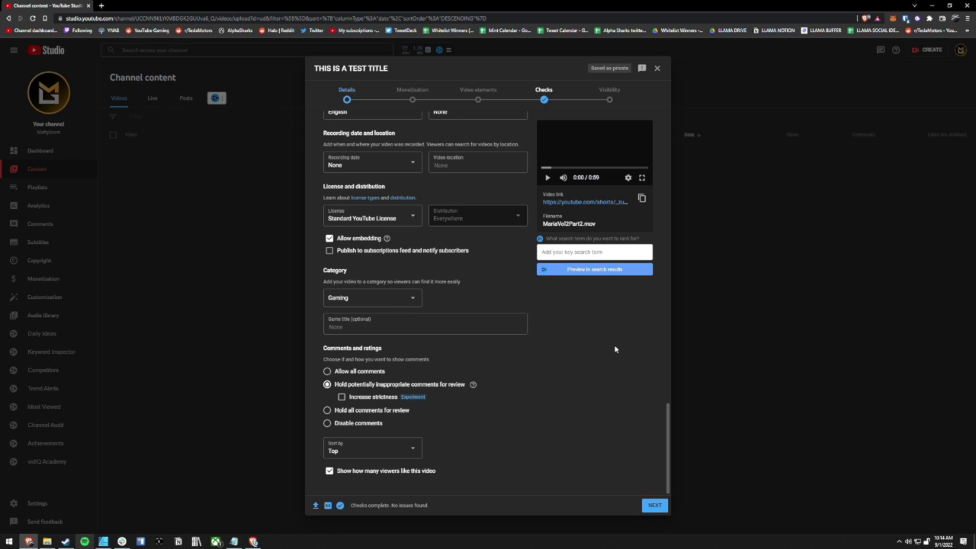
Set the video's monetization to On.
left_click(655, 506)
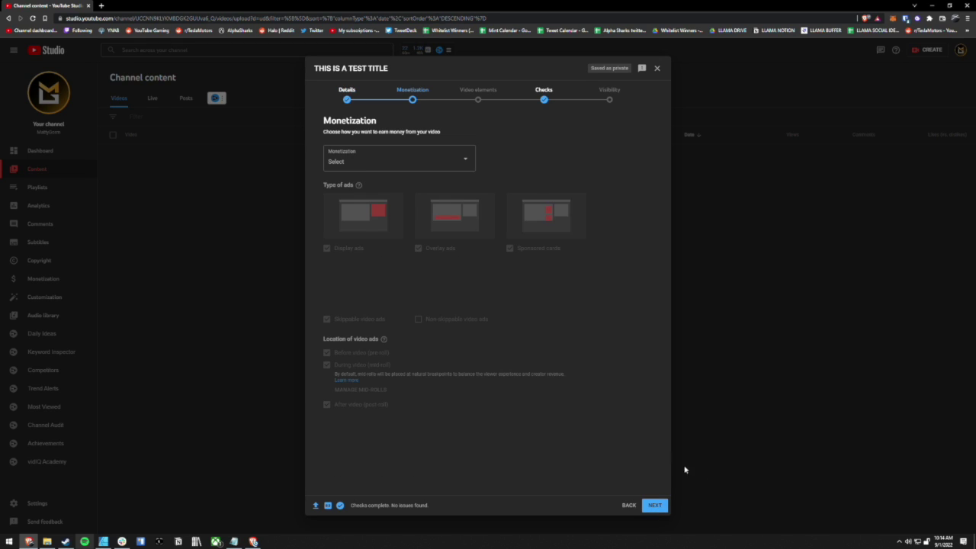
left_click(392, 159)
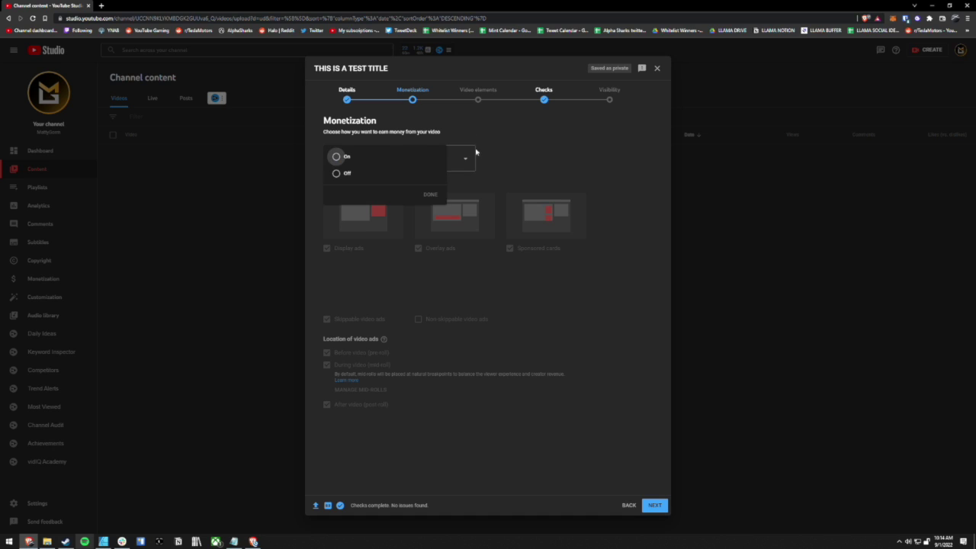
left_click(337, 158)
left_click(430, 194)
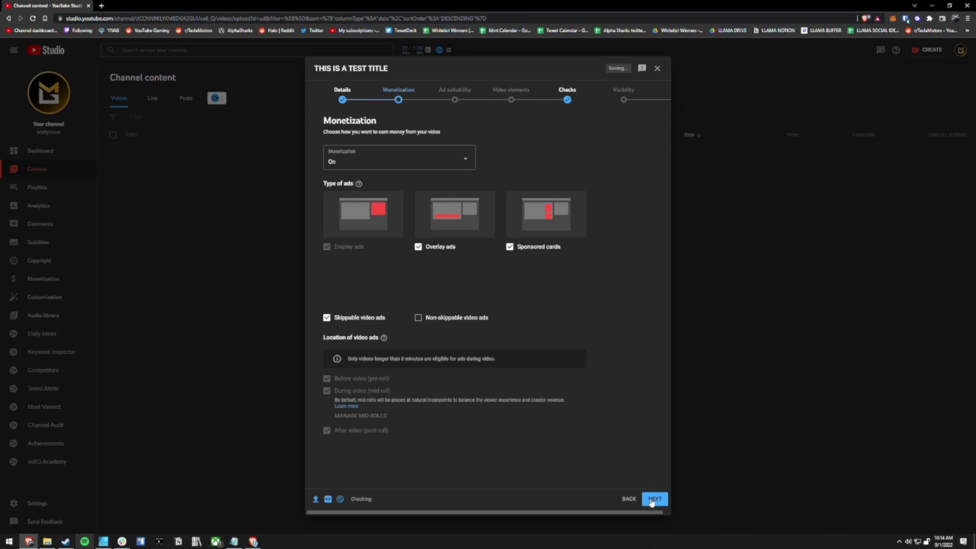
Answer 'None of the above' on the Ad suitability questionnaire.
left_click(650, 500)
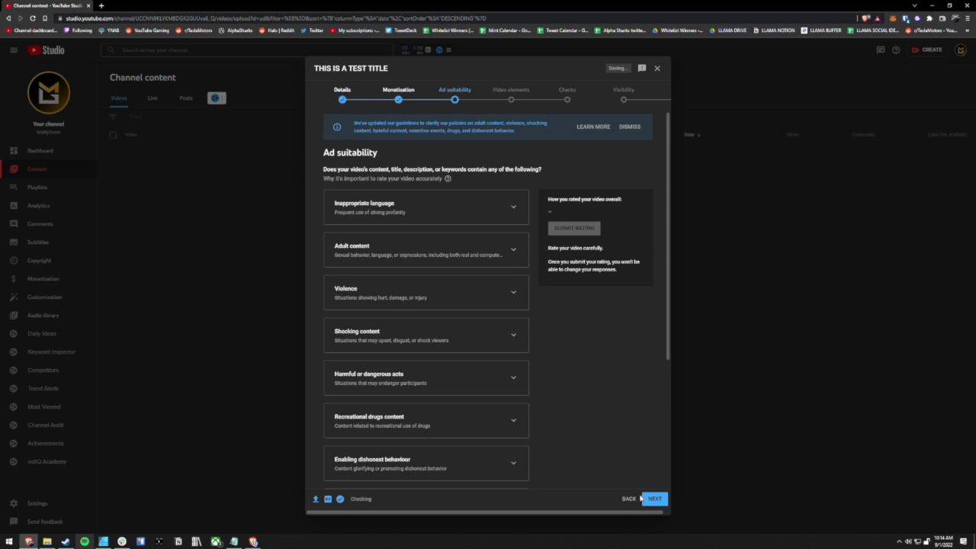
left_click(654, 500)
scroll(370, 312, "down", 5)
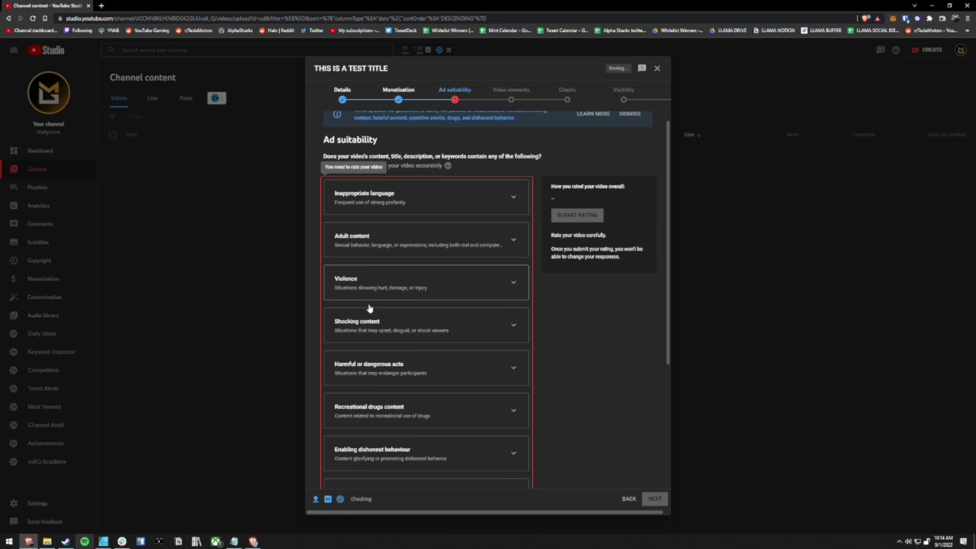
left_click(330, 467)
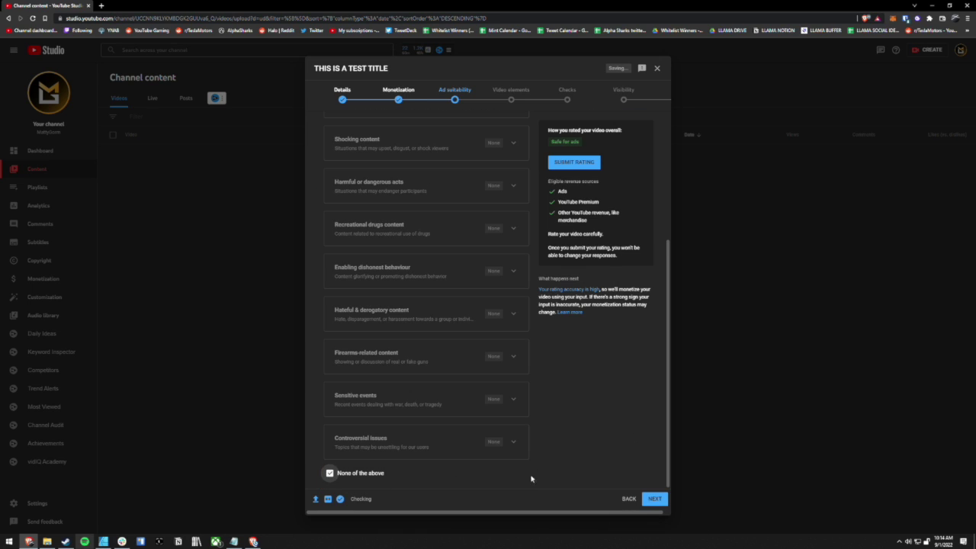
Return from Ad suitability to the Monetization step.
left_click(627, 500)
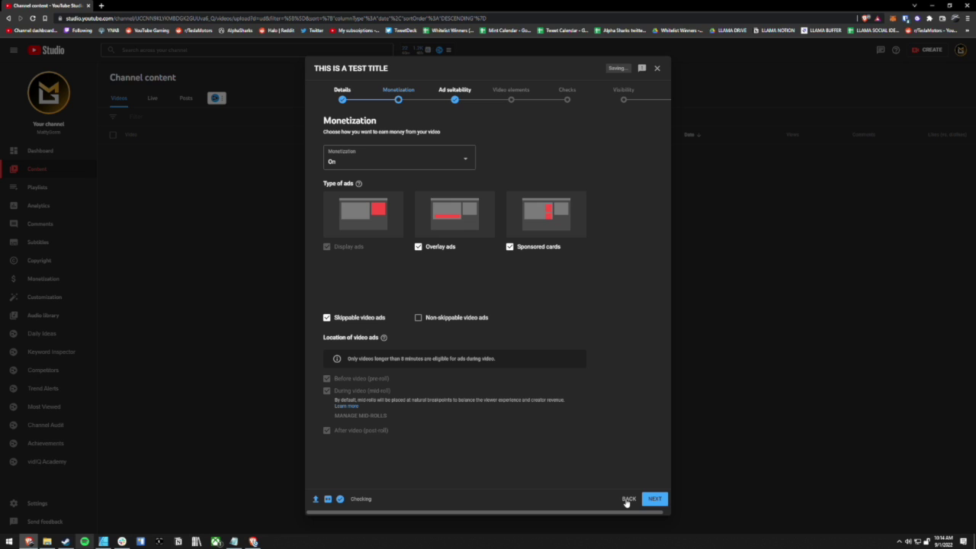